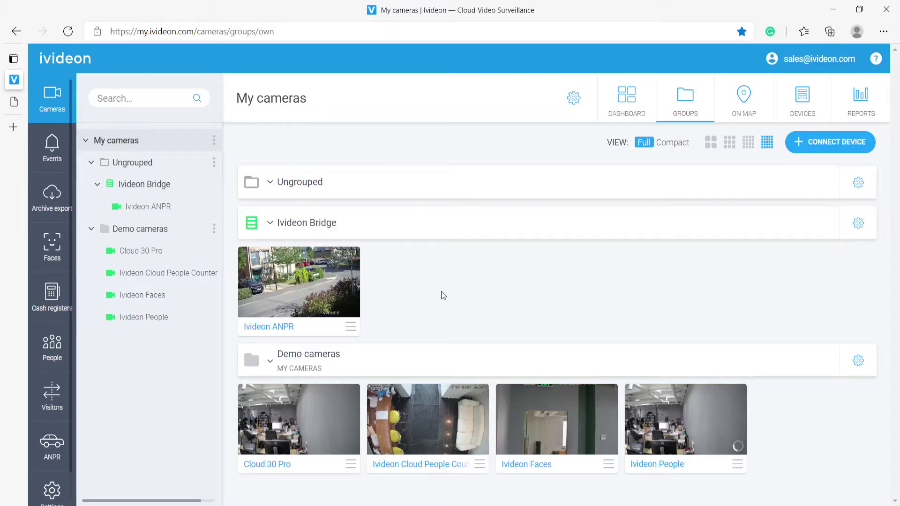
Step: Copy the MAC address from the Uniview camera's Basic Info page, then return to Ivideon
left_click(14, 101)
left_click(194, 55)
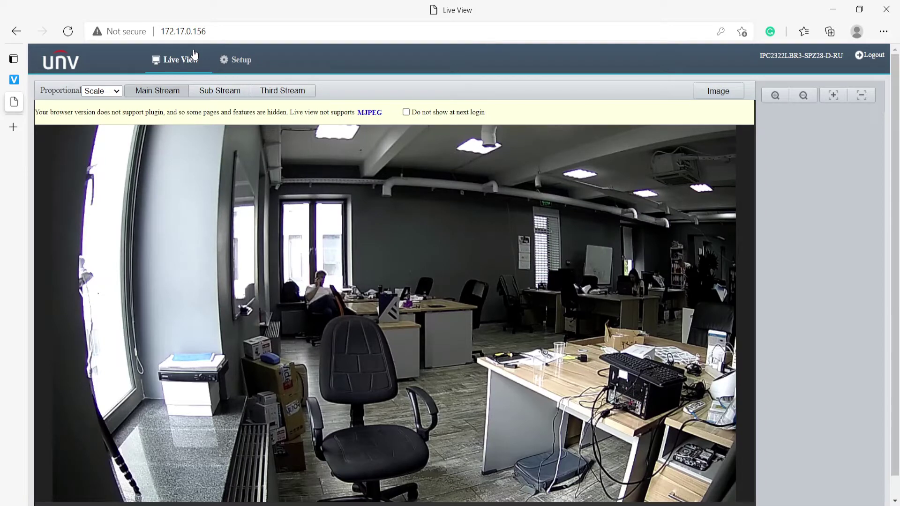
left_click(223, 69)
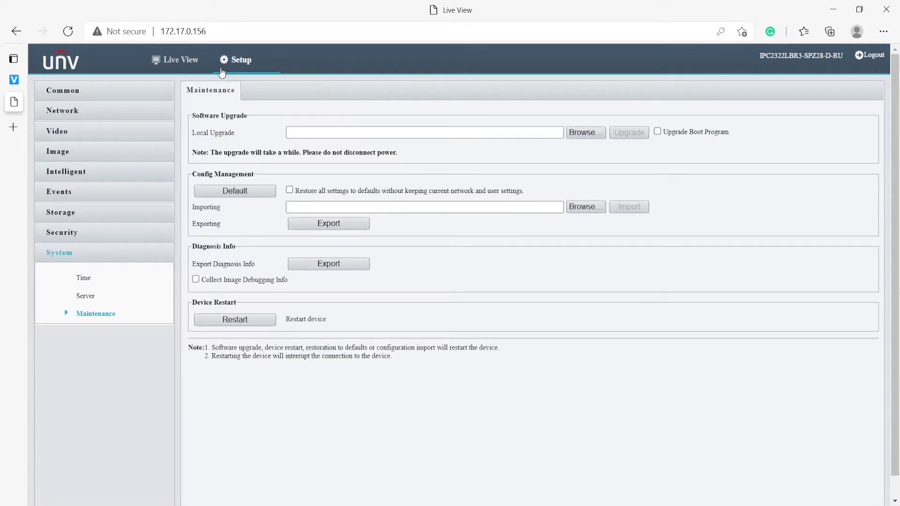
left_click(102, 96)
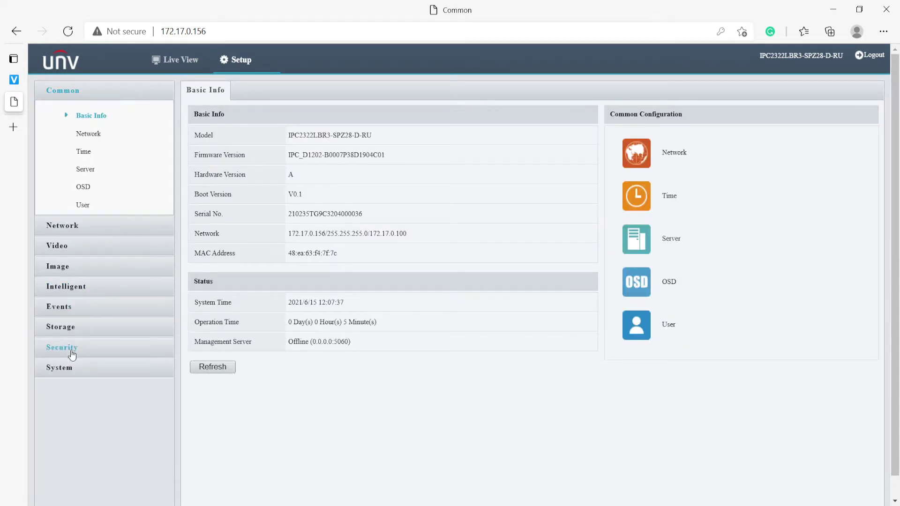
left_click(97, 369)
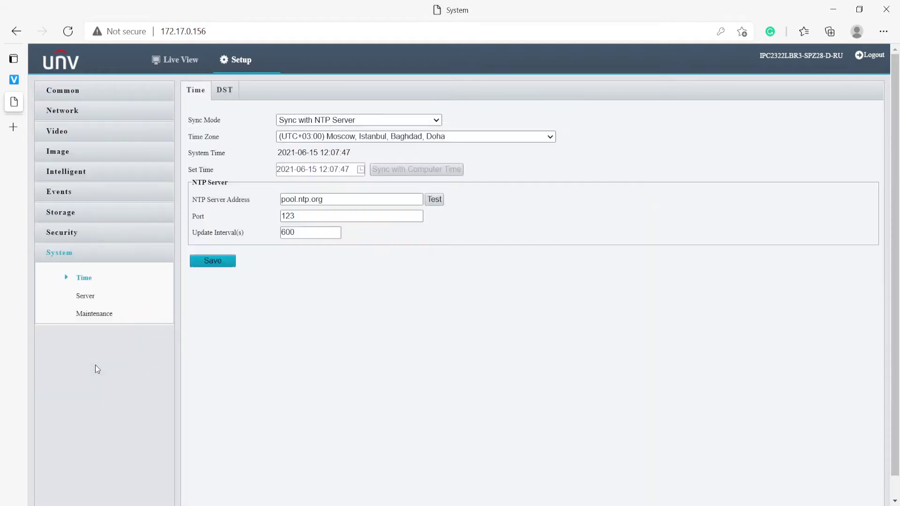
left_click(115, 313)
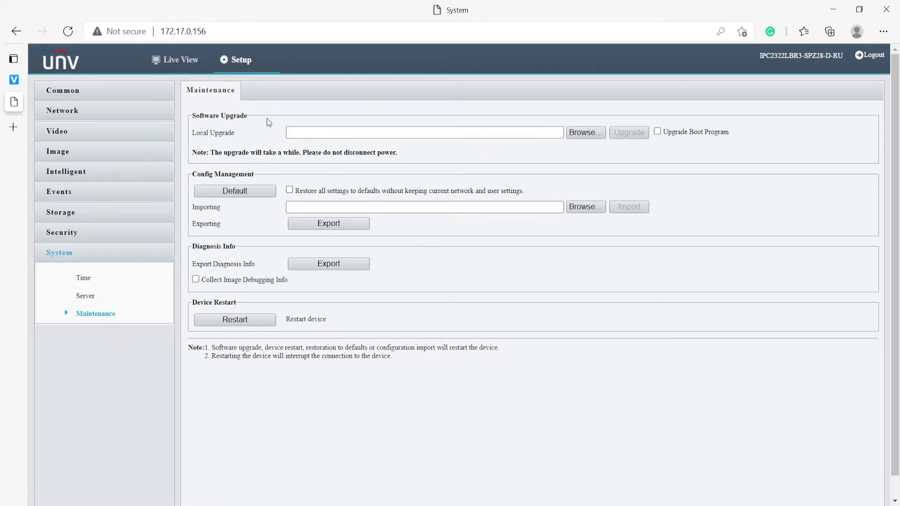
left_click(93, 96)
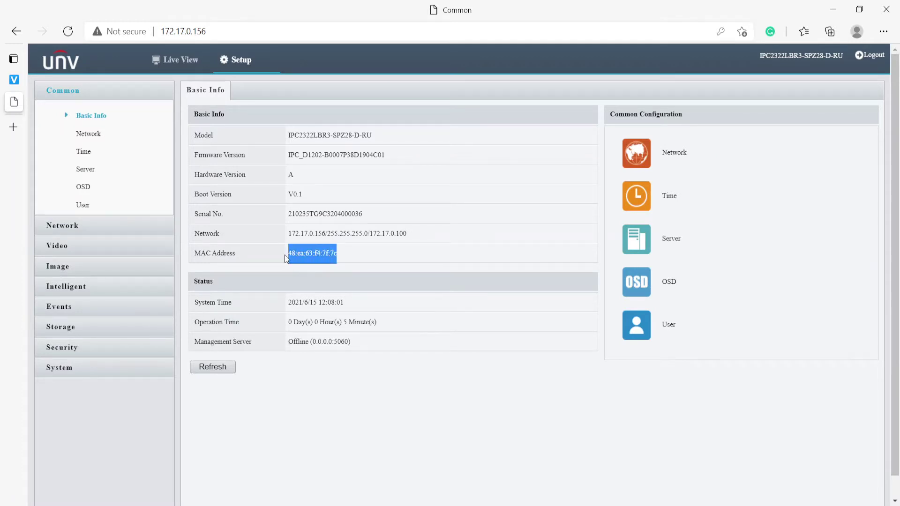
left_click(14, 83)
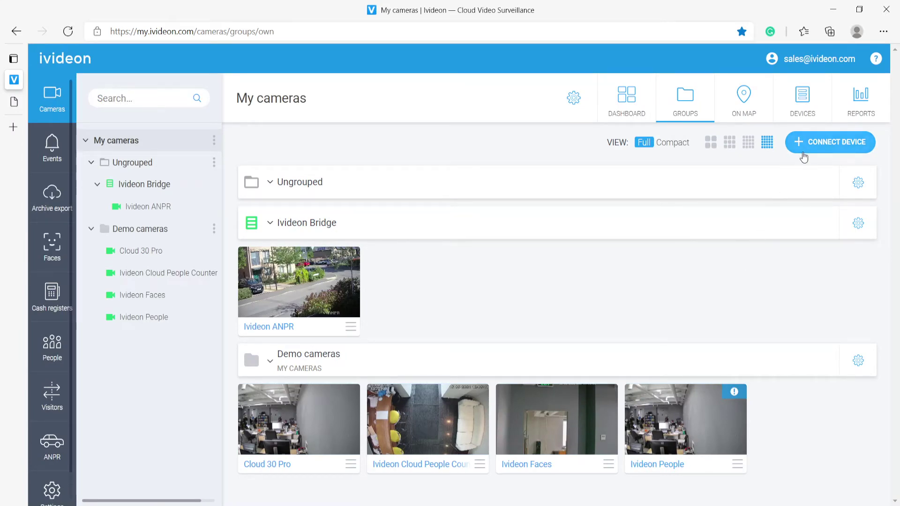
left_click(800, 154)
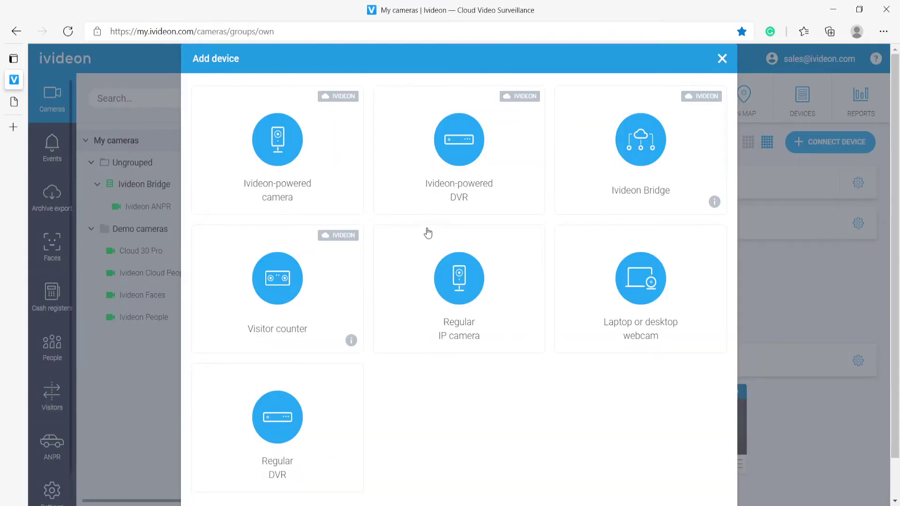
left_click(304, 164)
left_click(286, 209)
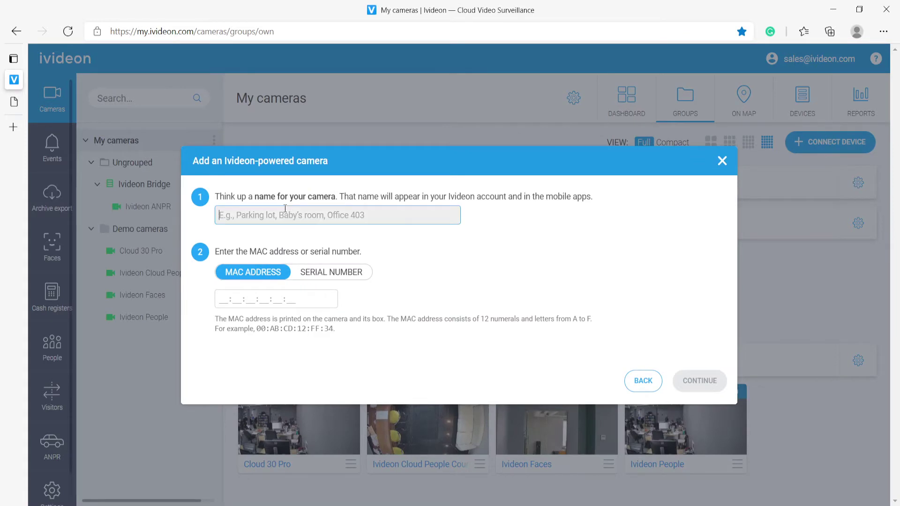
type("Uniview")
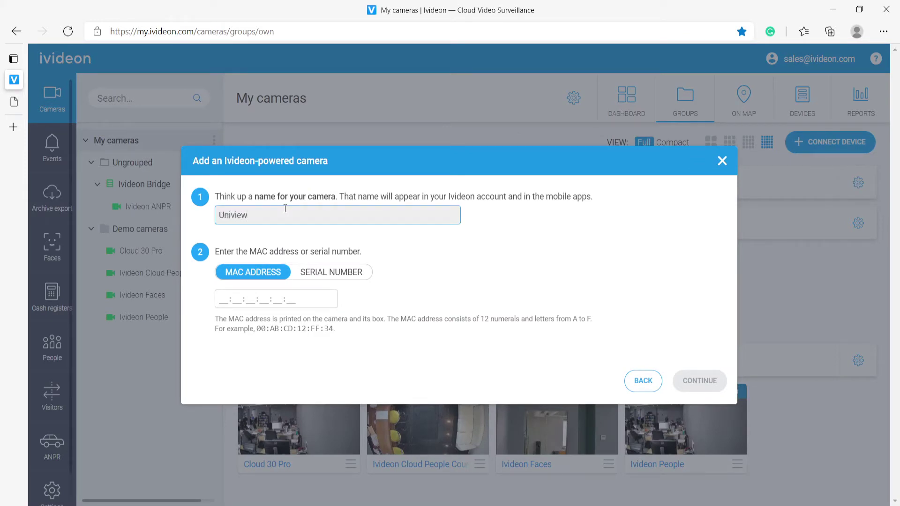
left_click(227, 296)
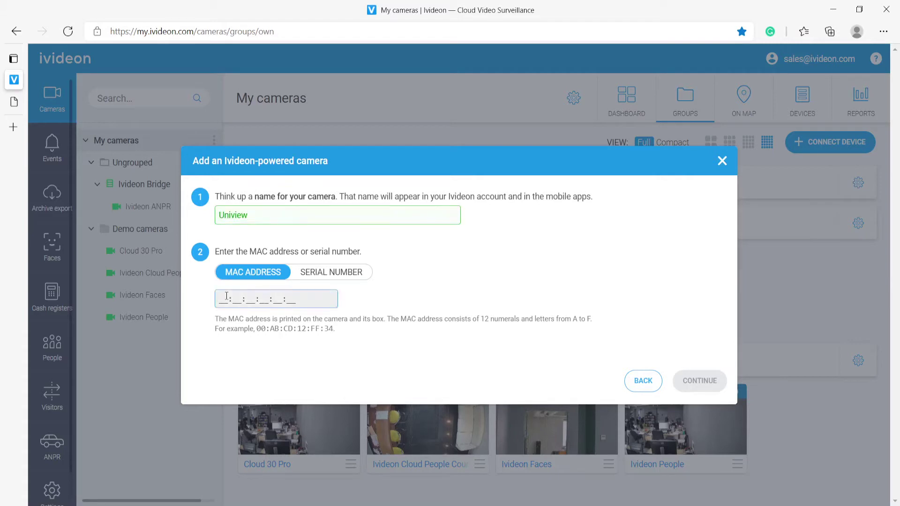
type("48:EA:63:F4:7F:7C")
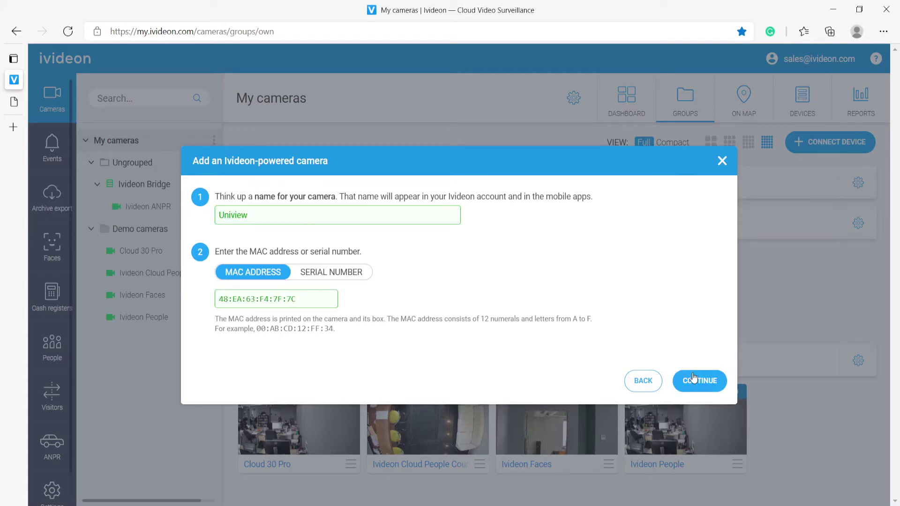
left_click(694, 381)
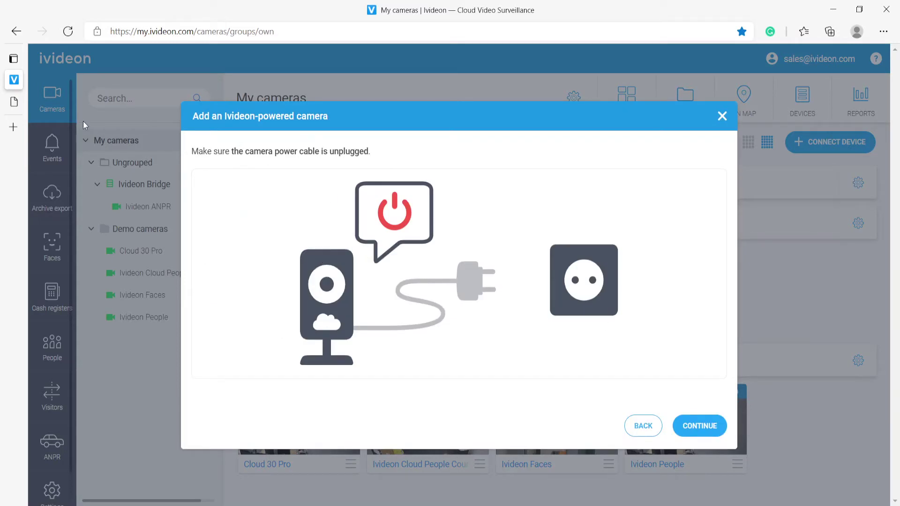
mouse_move(14, 102)
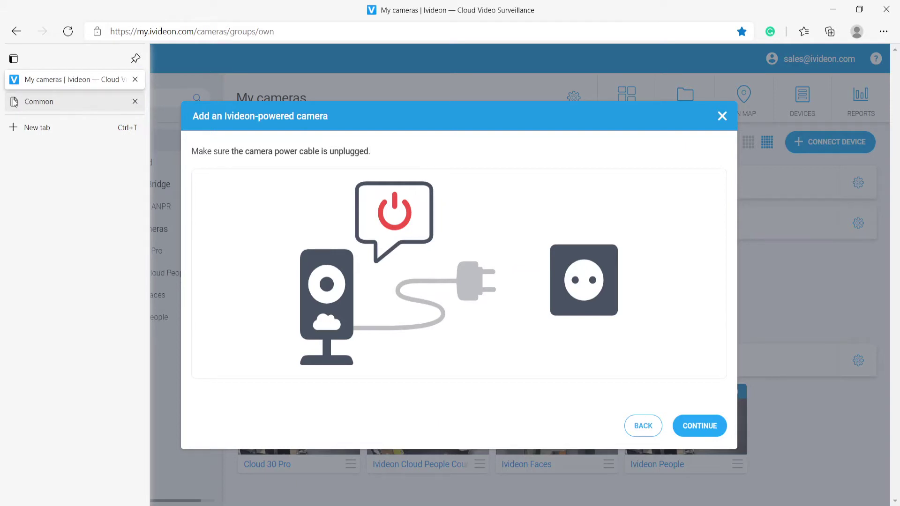
Step: Restart the Uniview camera from System > Maintenance and confirm the reboot
left_click(14, 102)
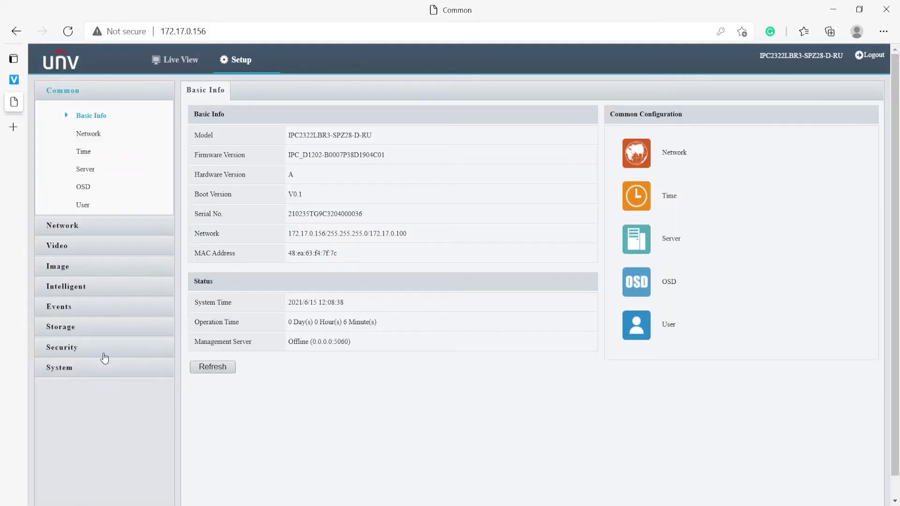
left_click(78, 371)
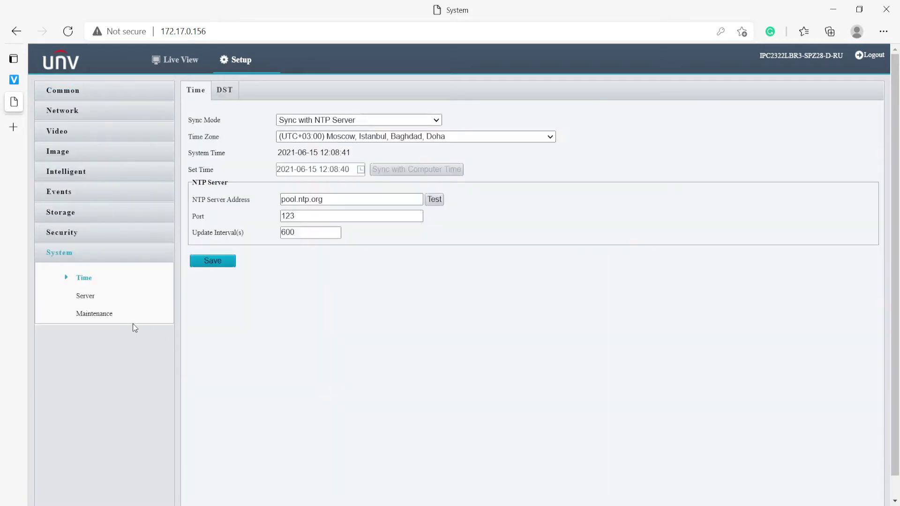
left_click(114, 318)
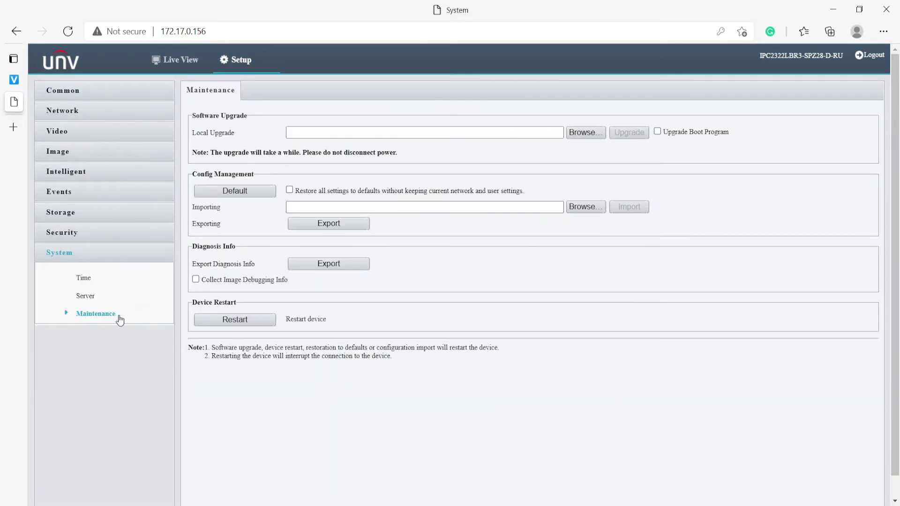
left_click(233, 324)
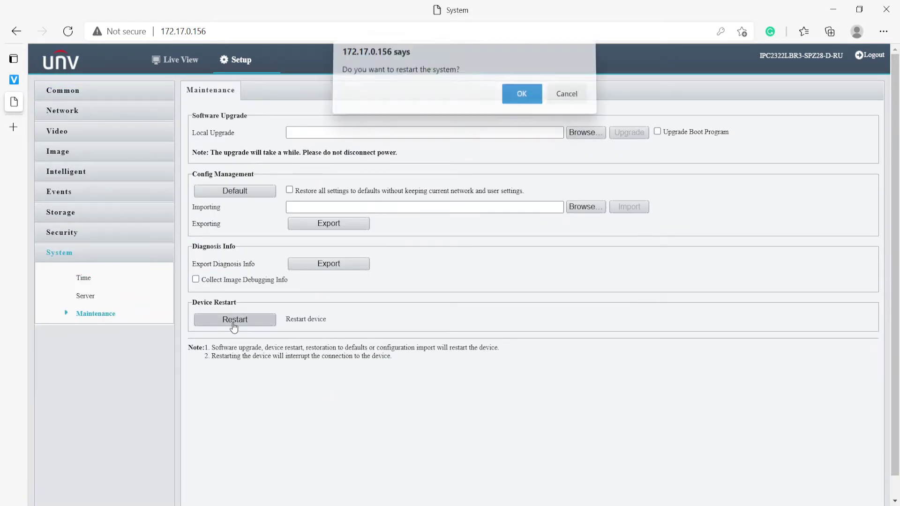
left_click(522, 99)
mouse_move(2, 131)
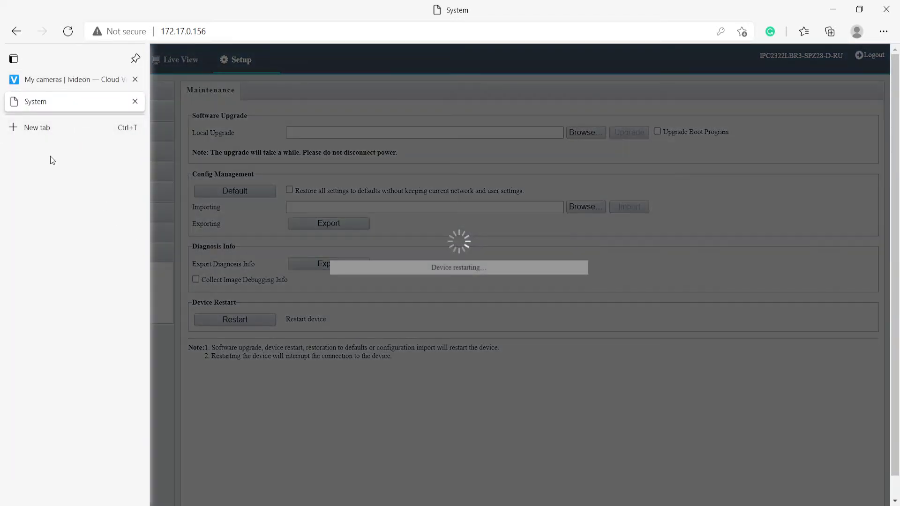
left_click(61, 80)
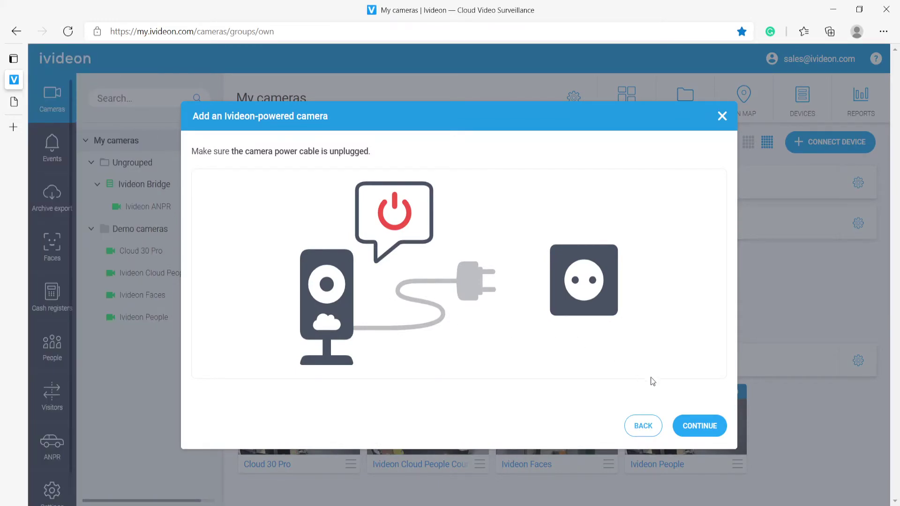
Step: Confirm the power-unplugged, router-cabled and power-plugged steps while the camera reboots and connects
left_click(698, 429)
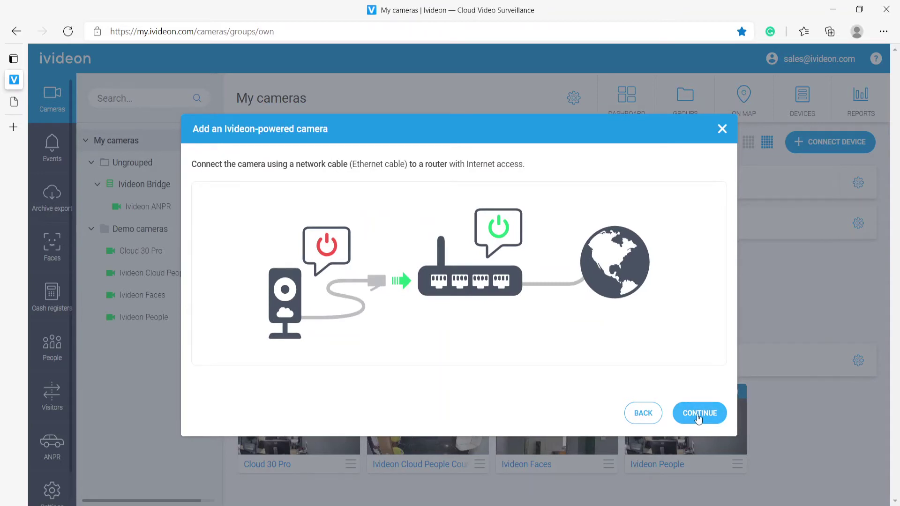
left_click(699, 415)
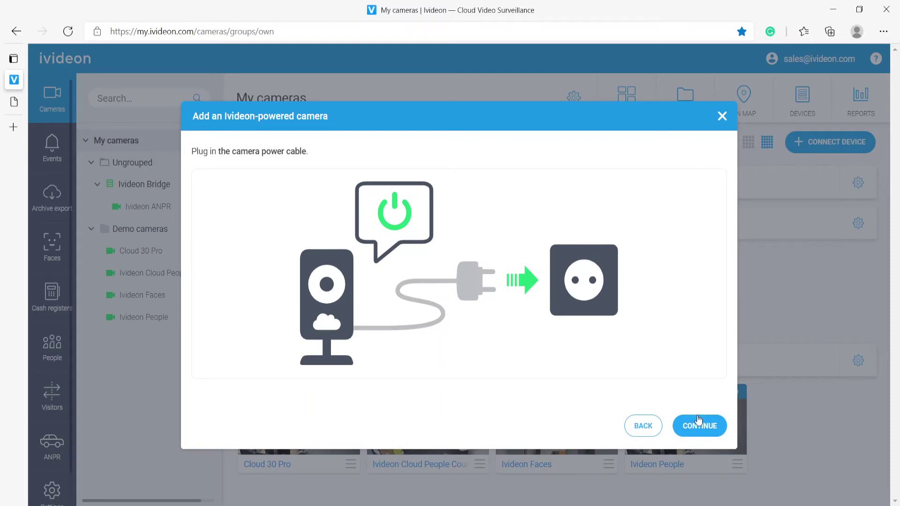
left_click(17, 106)
left_click(15, 87)
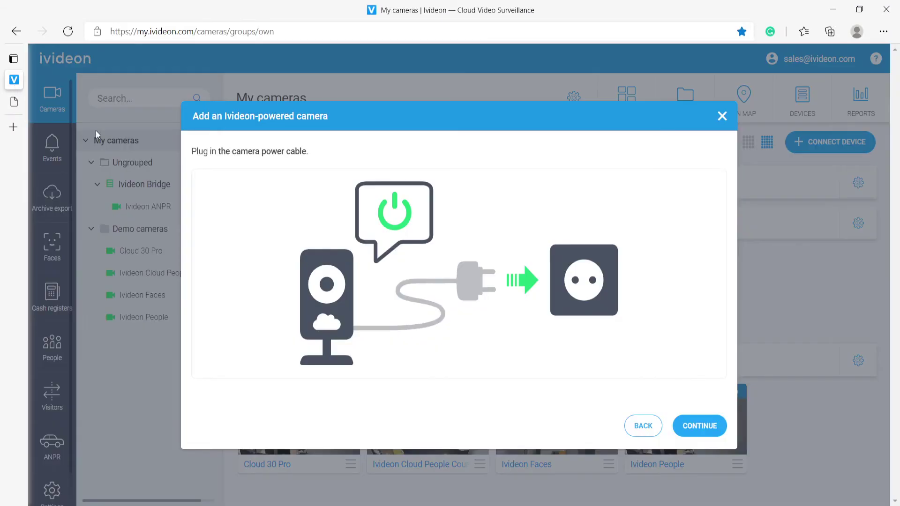
left_click(698, 417)
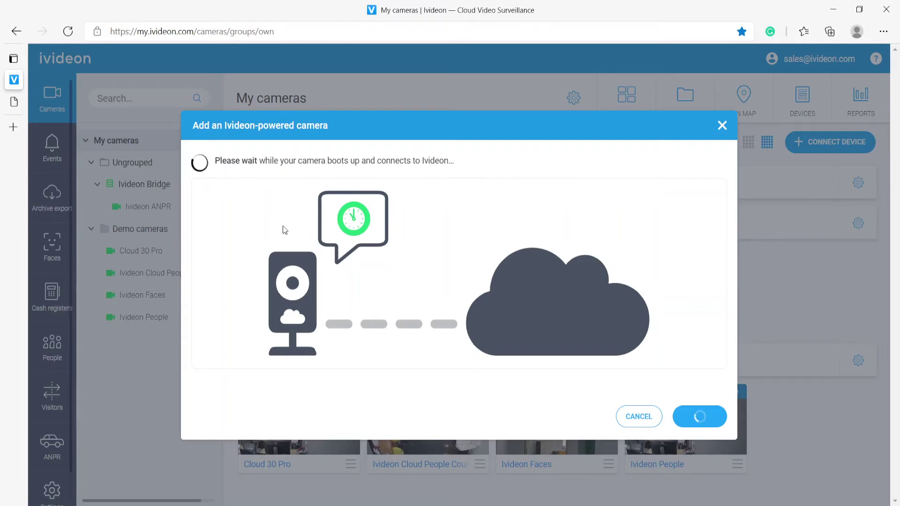
left_click(15, 102)
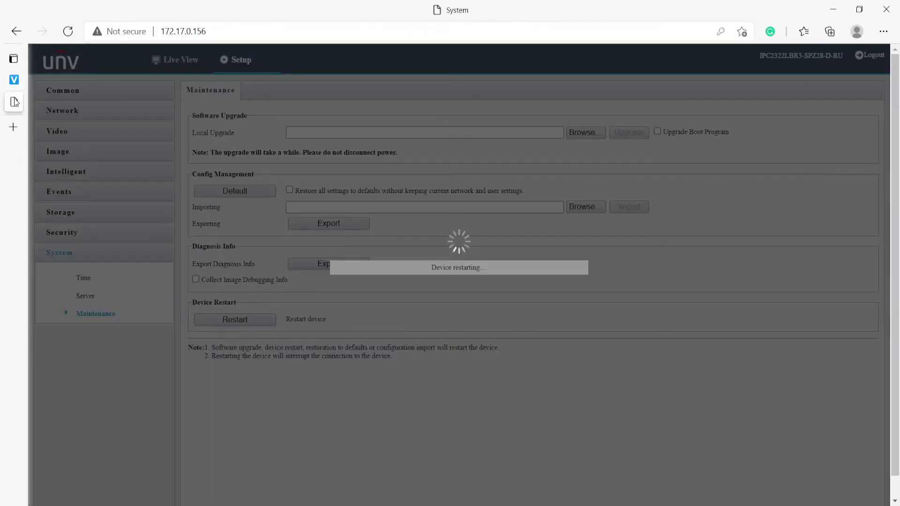
mouse_move(18, 76)
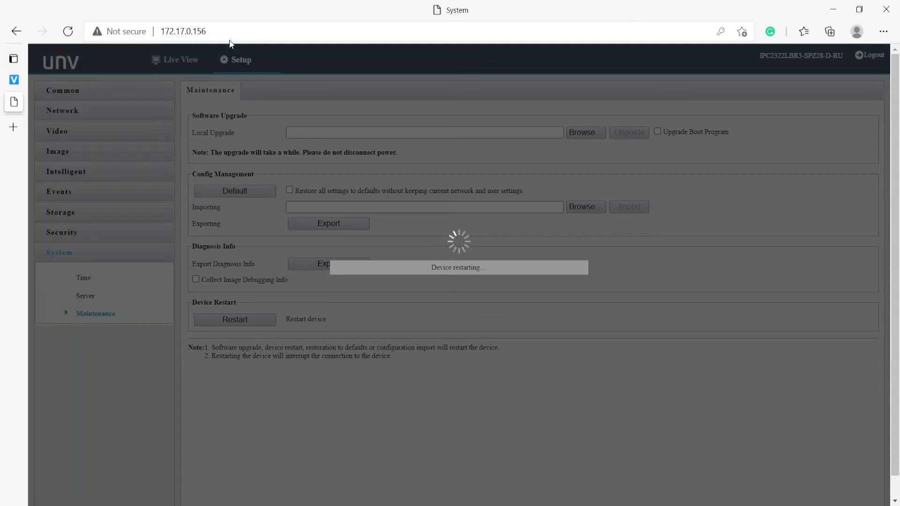
left_click(14, 80)
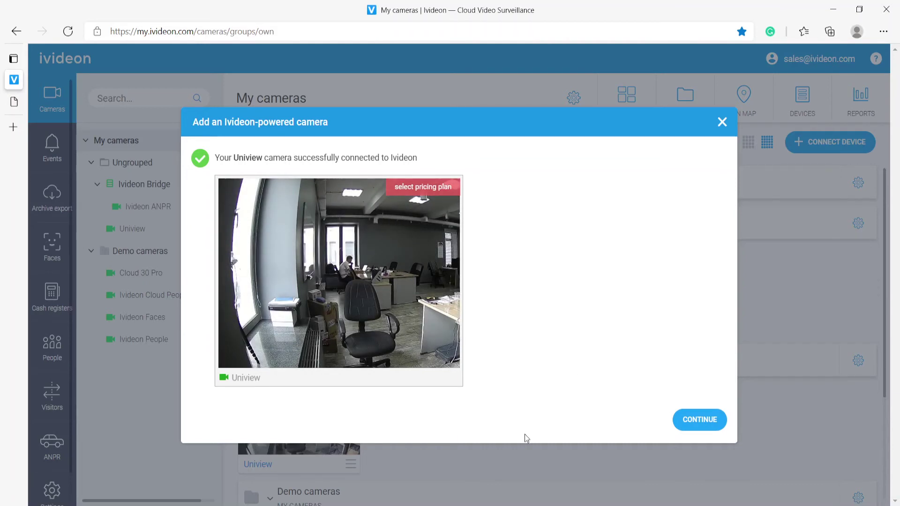
Step: Acknowledge the successful connection and dismiss the Congratulations dialog
left_click(691, 422)
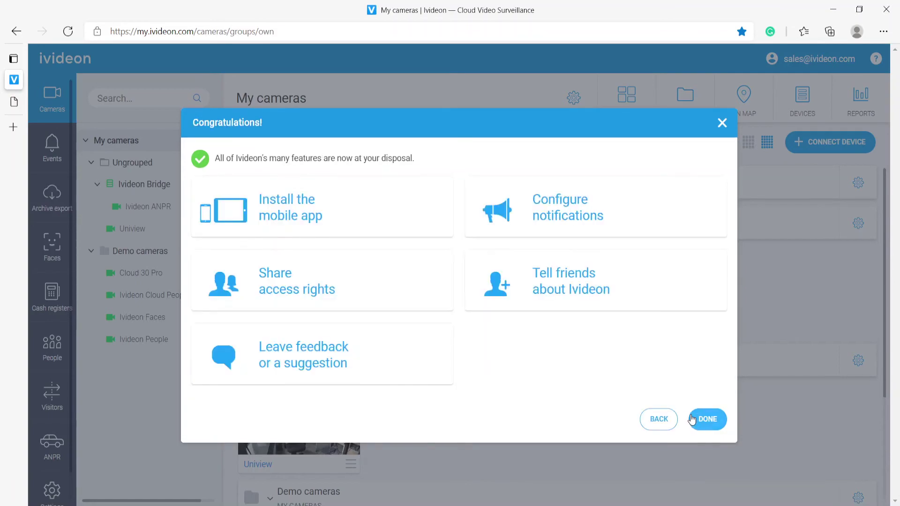
left_click(723, 124)
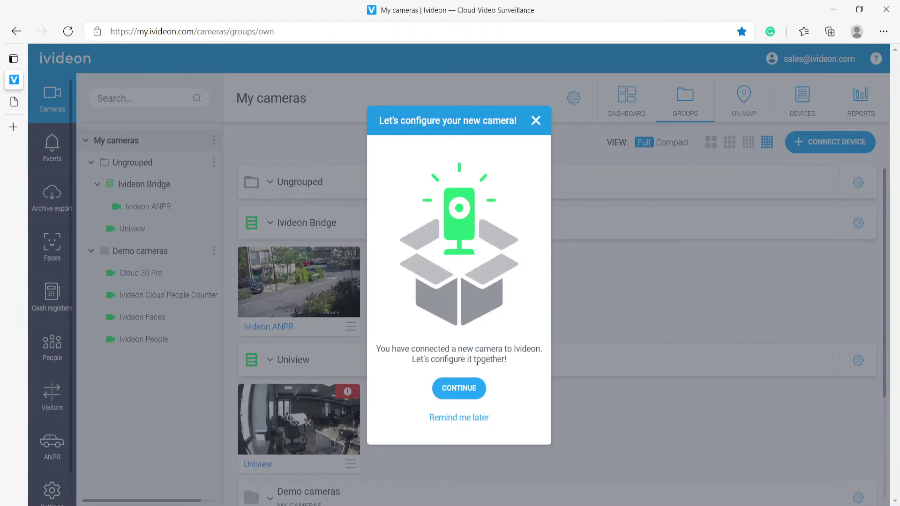
Step: Subscribe the Uniview camera to Cloud 30 Pro, paying $75 for 3 months
left_click(462, 389)
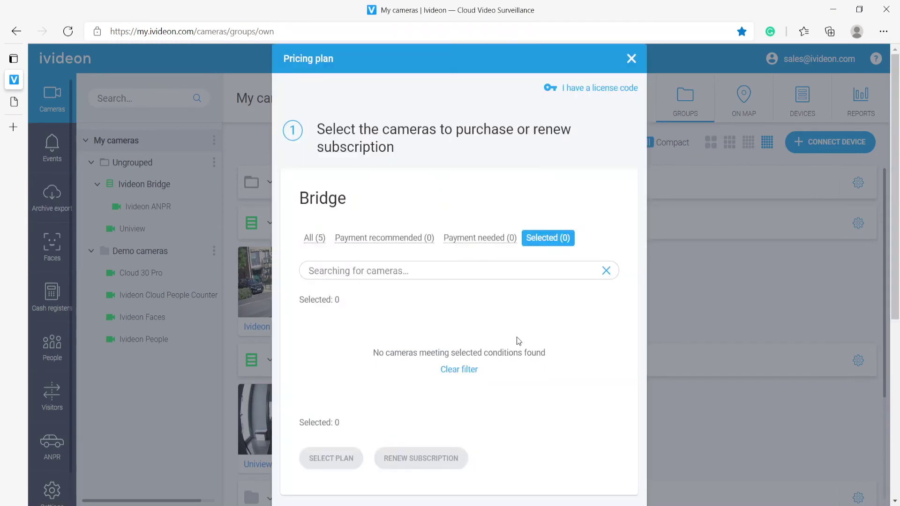
scroll(519, 340, "down", 2)
scroll(521, 310, "down", 5)
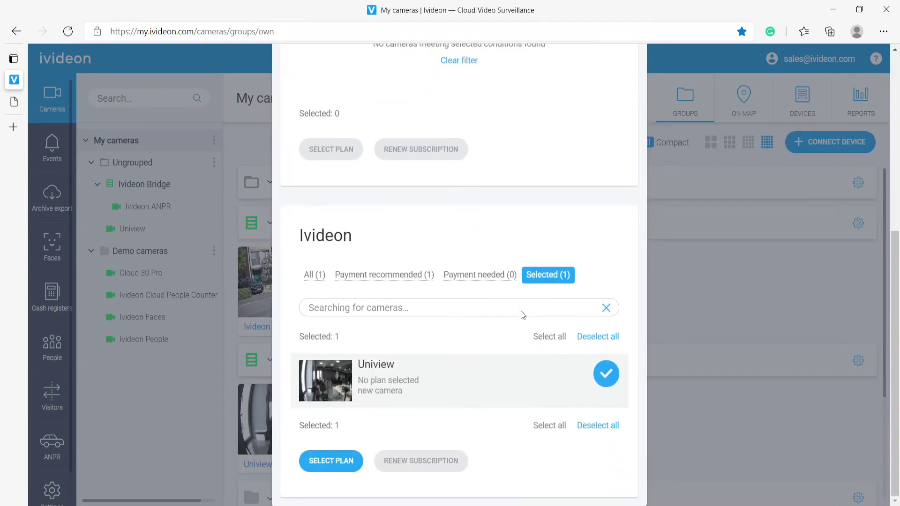
left_click(354, 461)
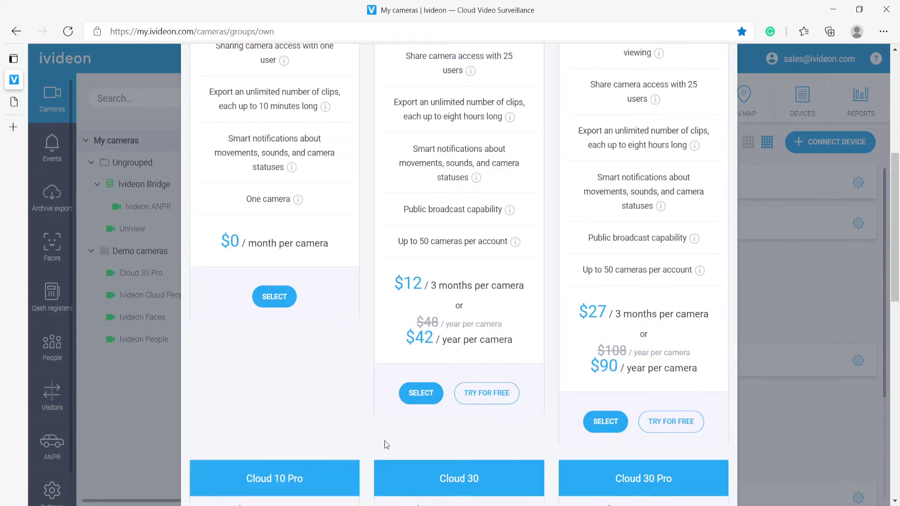
scroll(525, 450, "down", 4)
scroll(524, 448, "down", 8)
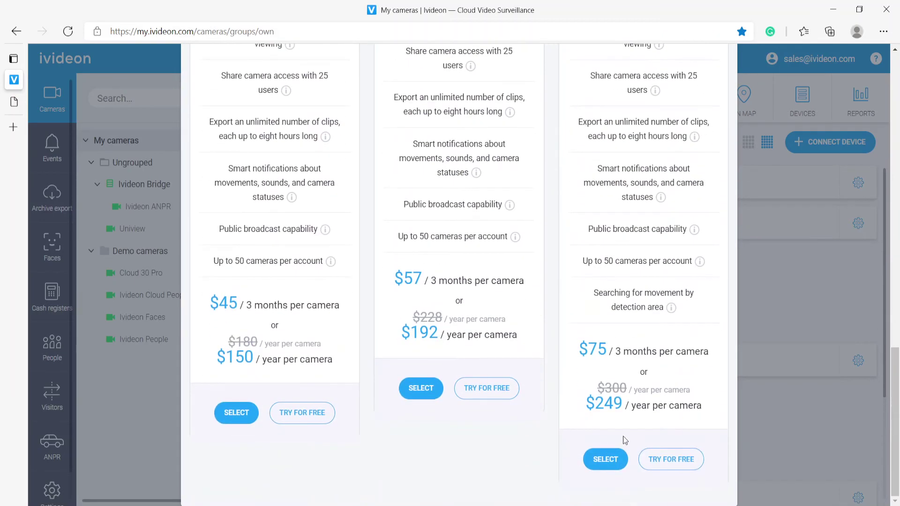
left_click(671, 462)
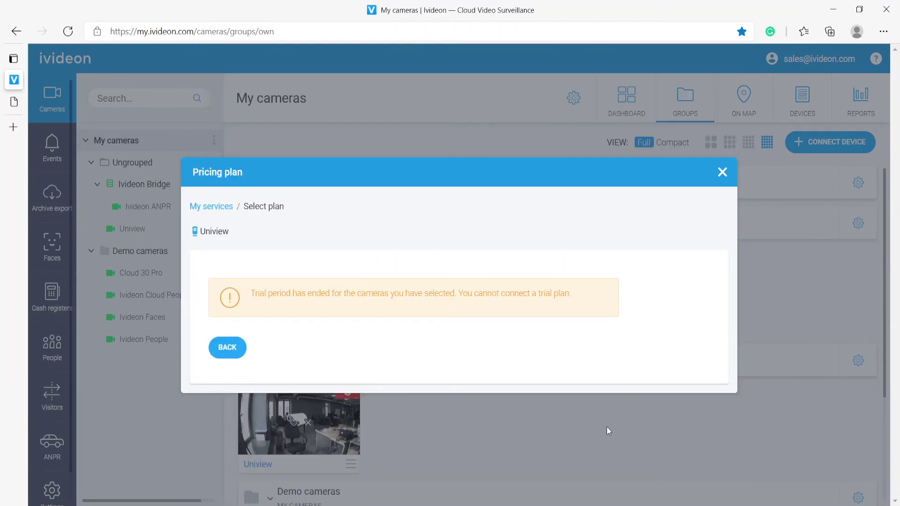
left_click(219, 350)
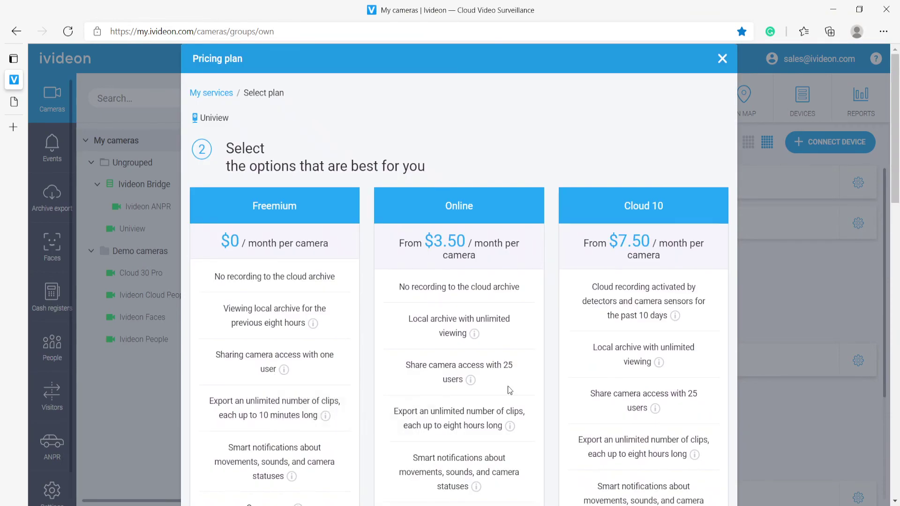
scroll(509, 390, "down", 8)
left_click(603, 458)
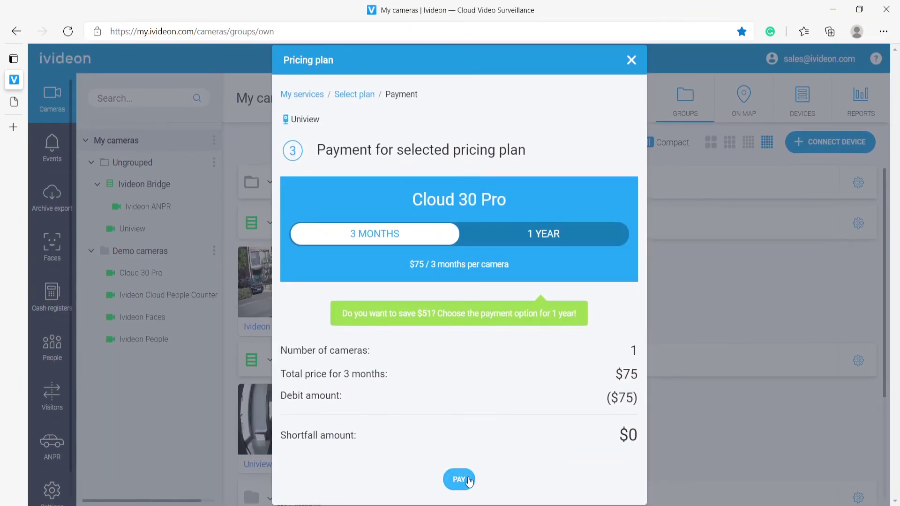
left_click(468, 479)
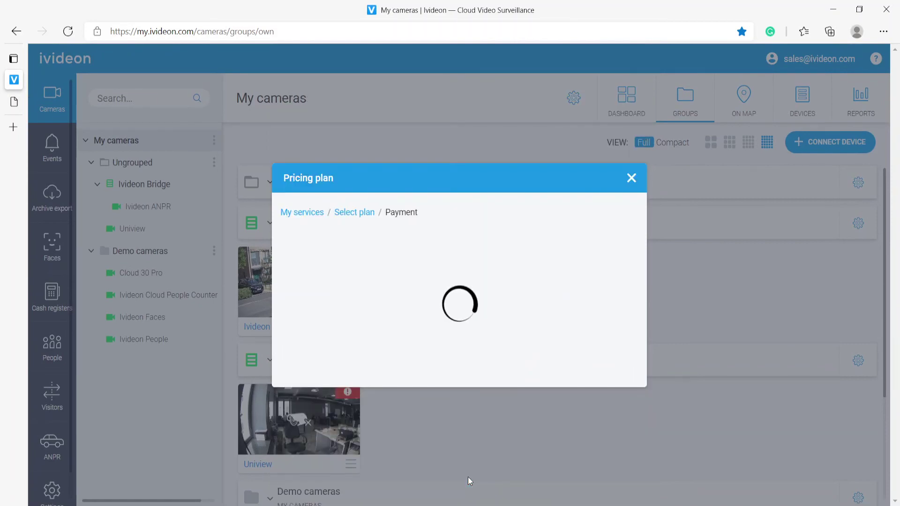
left_click(337, 357)
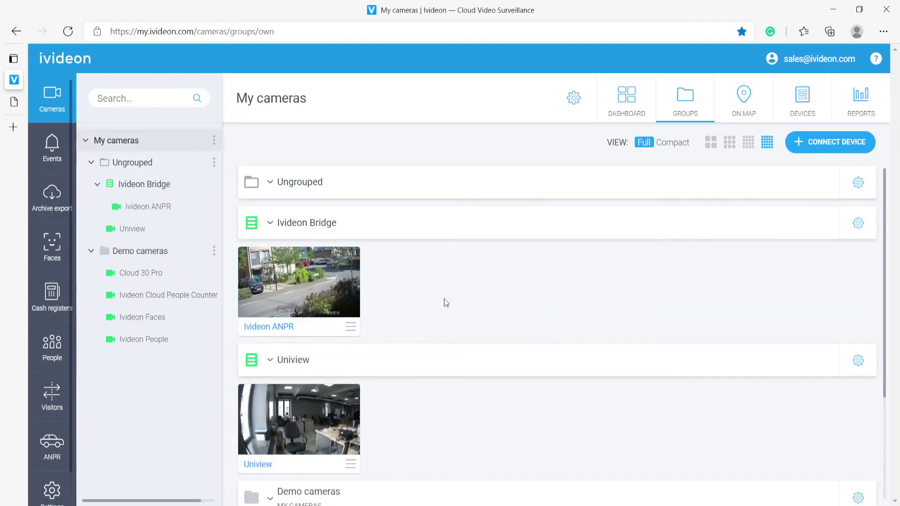
scroll(446, 302, "down", 1)
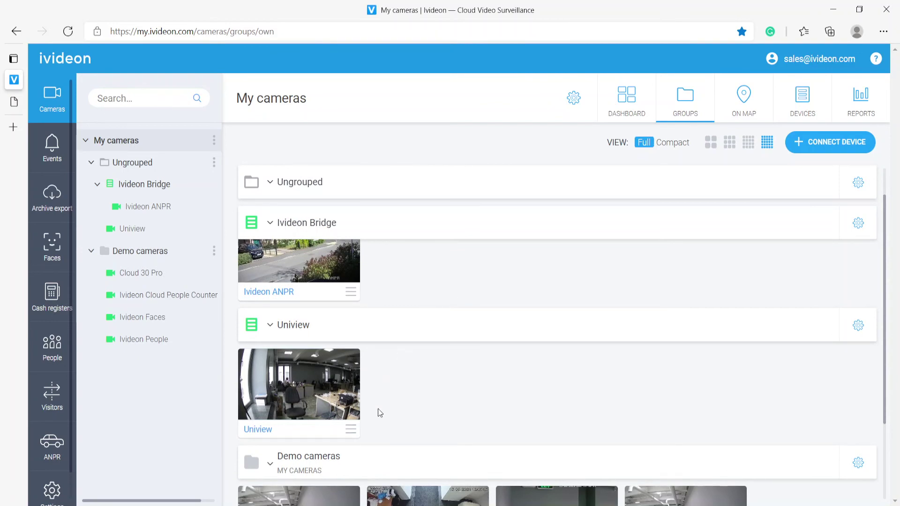
left_click(316, 398)
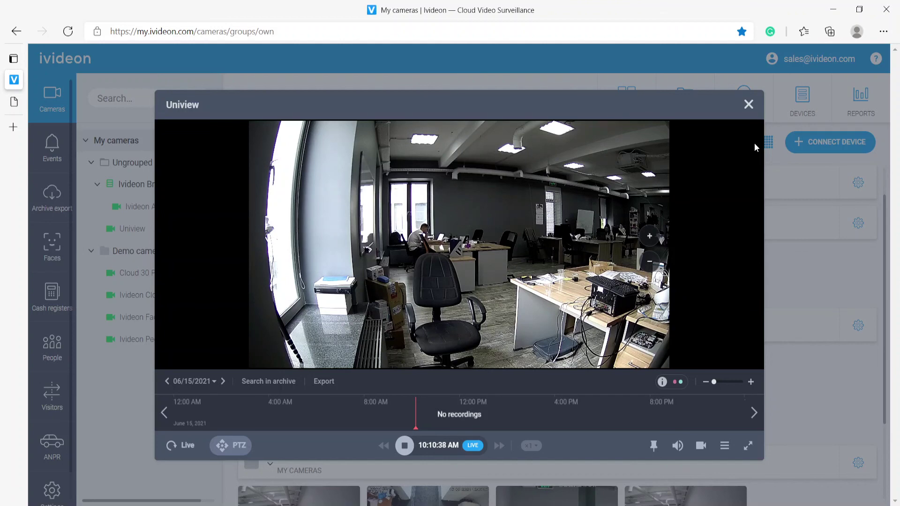
left_click(752, 107)
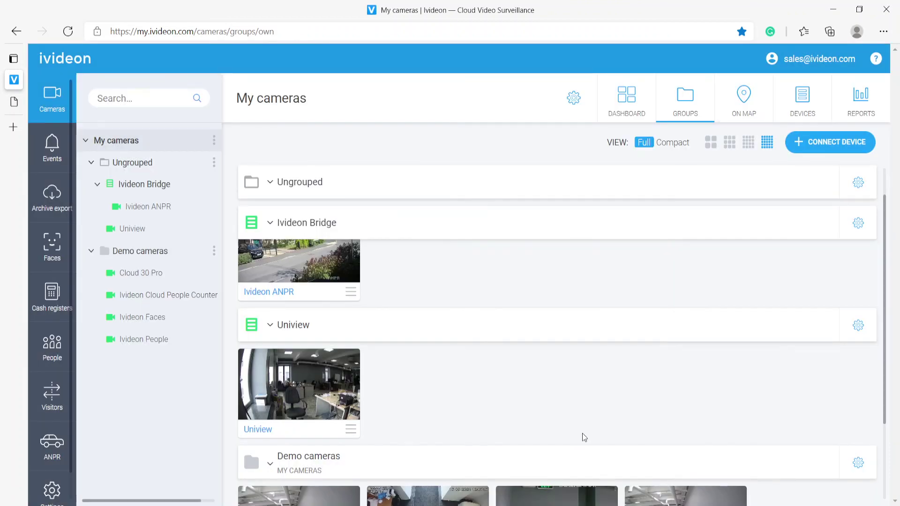